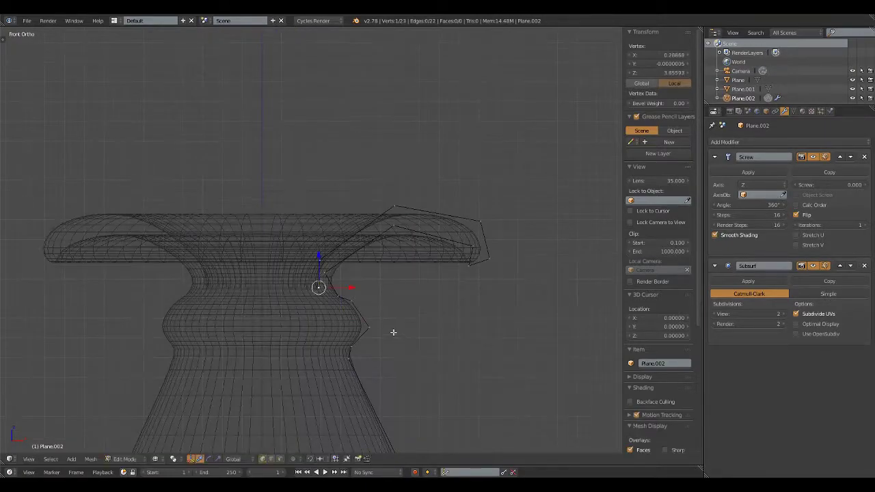
- Look through the scene camera and set the pivot point to the 3D Cursor
key(KP_0)
click(155, 459)
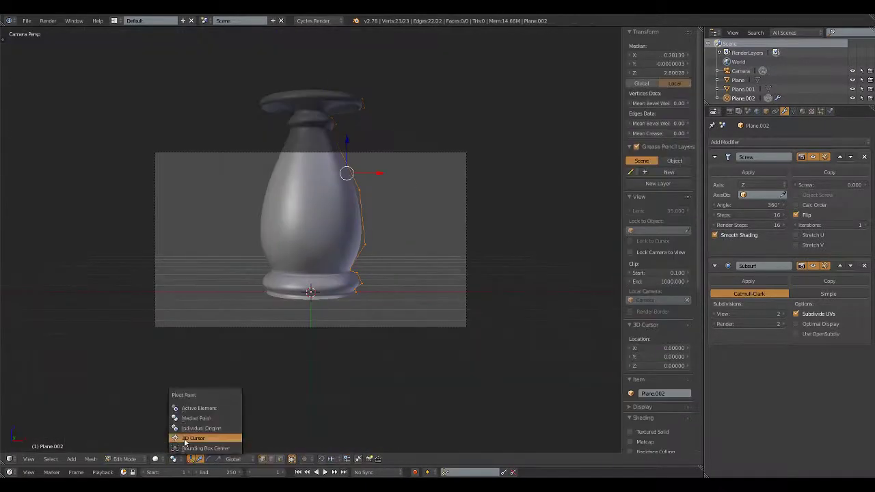
click(205, 436)
key(a)
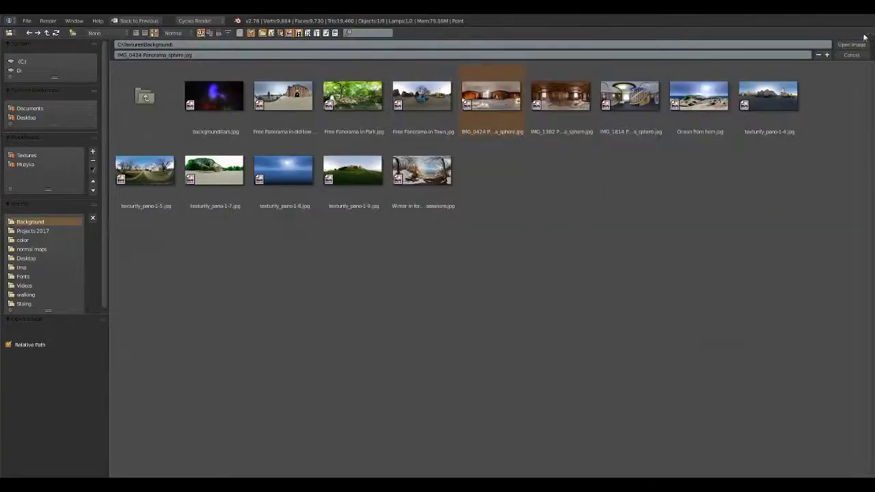
- Load the chosen panorama into the Environment Texture, adjust background strength, and render a preview
double_click(421, 171)
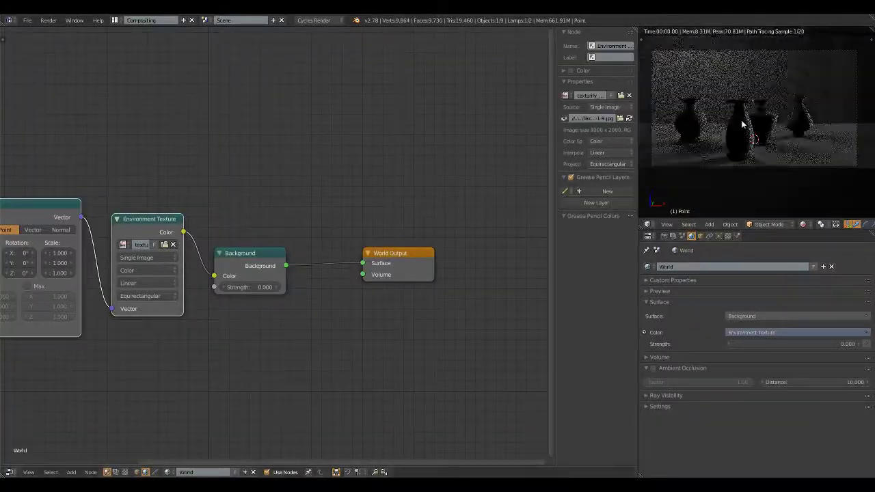
click(254, 287)
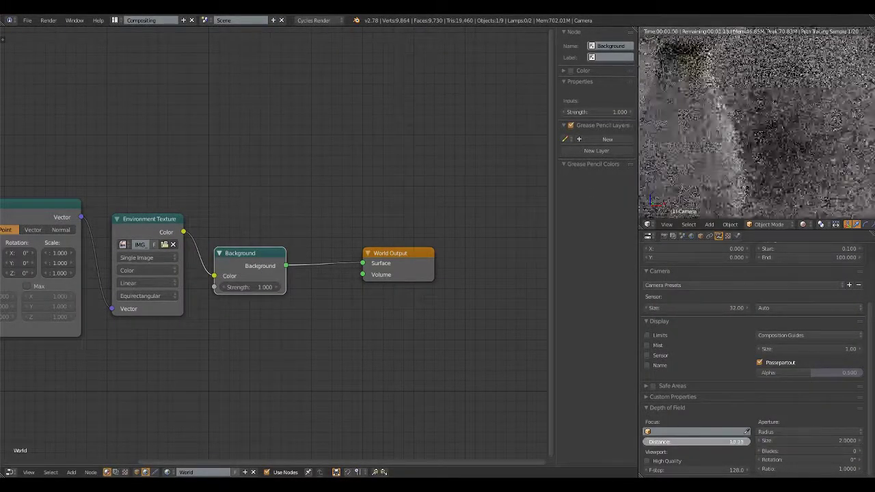
key(F12)
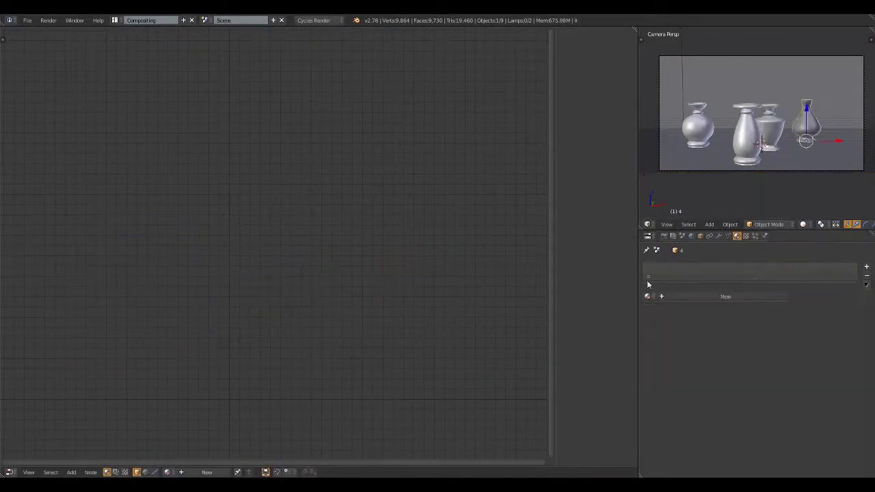
- Add shader and colour-mix nodes to build the Diffuse/Glossy materials blended by Fresnel
click(71, 472)
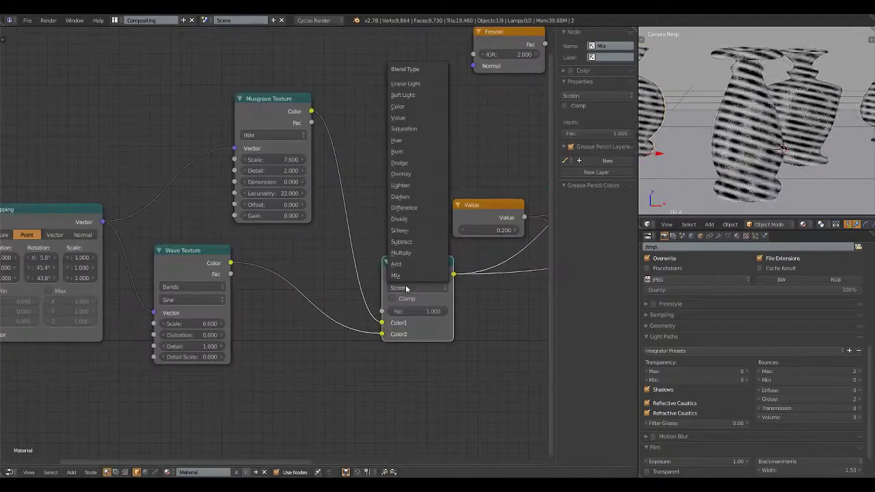
click(71, 471)
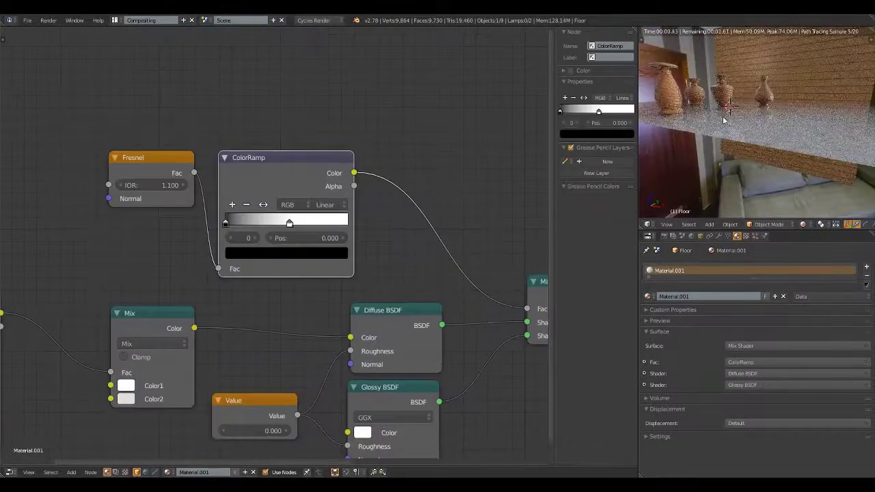
- Move the floor ColorRamp's second stop to about 0.624
drag(289, 223, 302, 224)
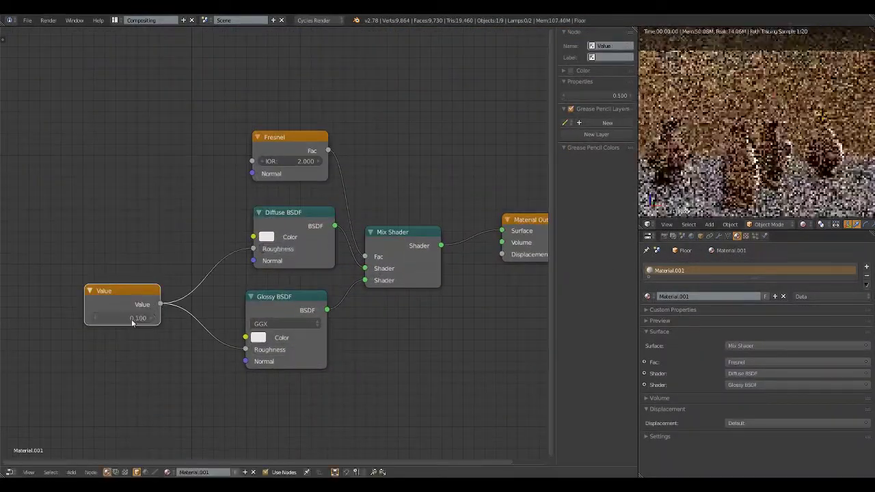
- Set the Fresnel IOR to 1.6 and start a full render of the scene
click(290, 161)
text(1.6)
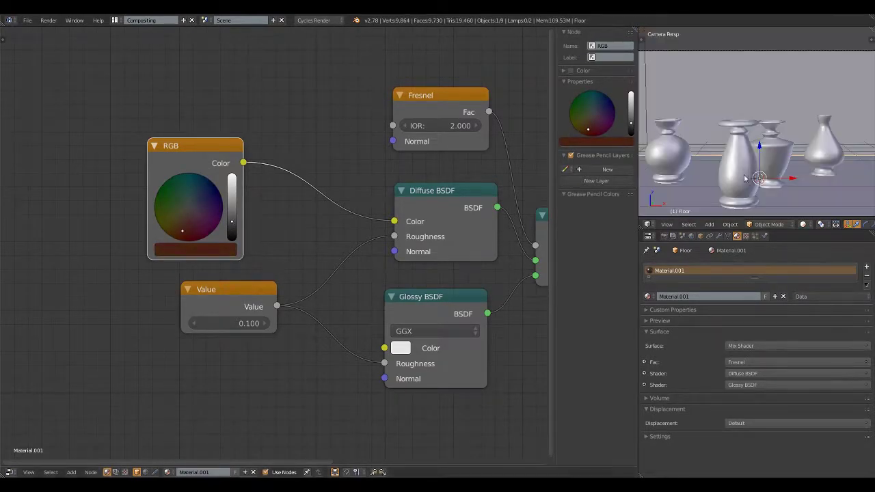
key(F12)
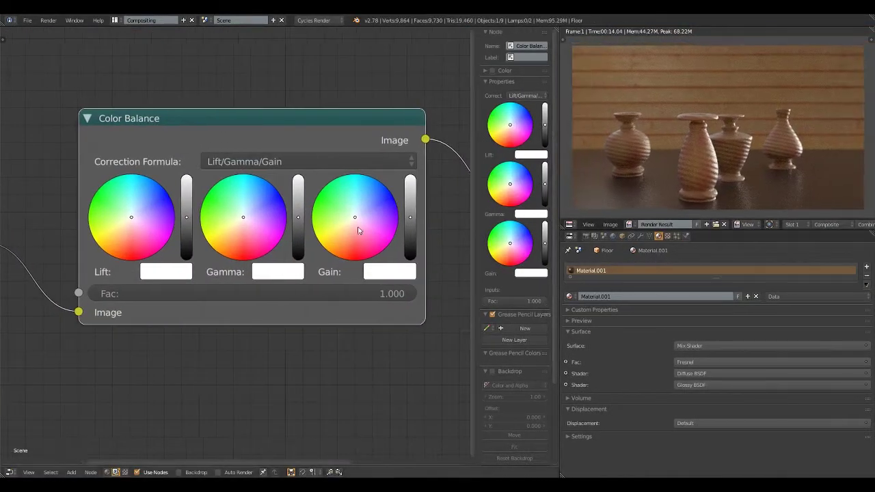
- Tint the Color Balance lift light blue and warm the gain, then reset the lift colour
click(357, 229)
click(214, 230)
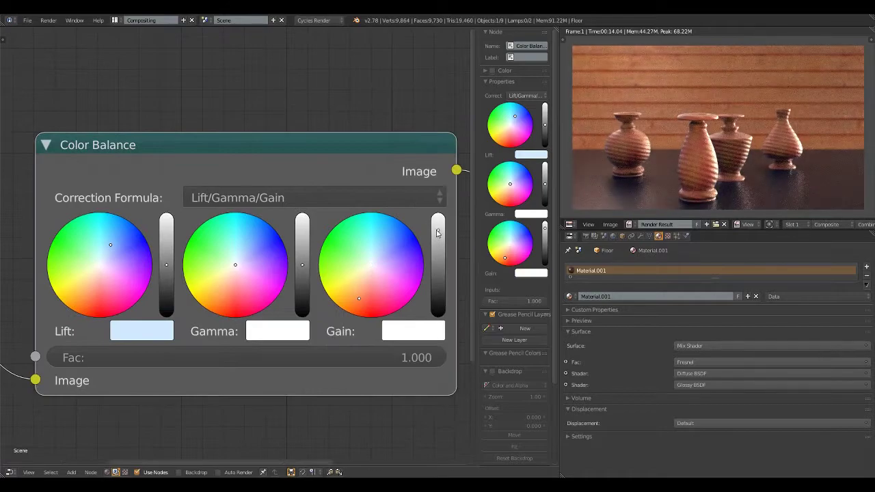
right_click(215, 402)
click(205, 361)
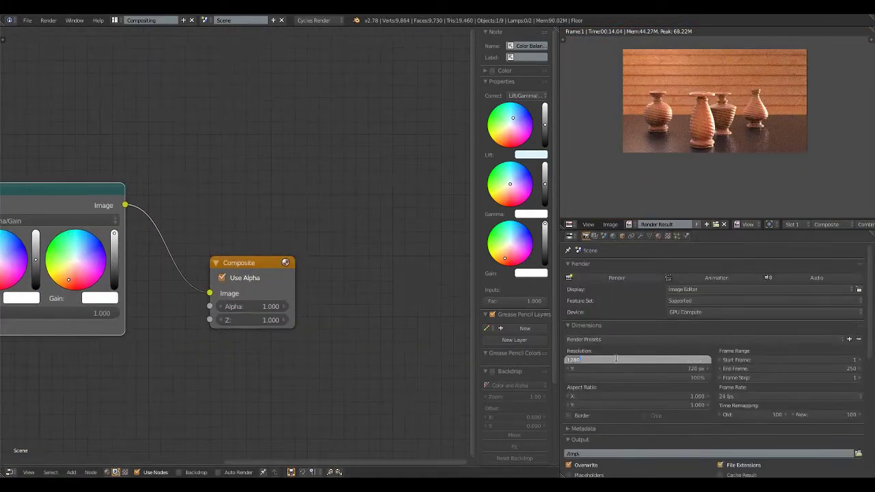
- Add a Glare node with 8 streaks and a 0.100 threshold
click(71, 473)
click(85, 462)
text(glare)
key(Return)
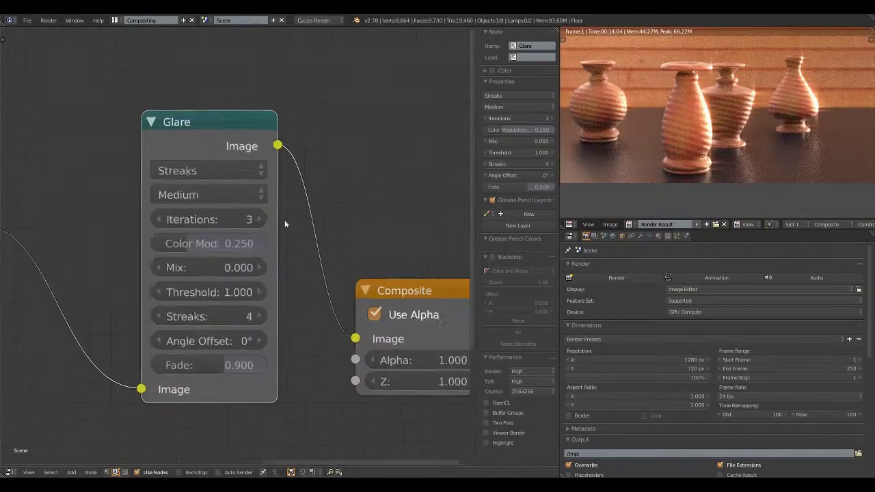
double_click(226, 322)
text(80.1)
key(Return)
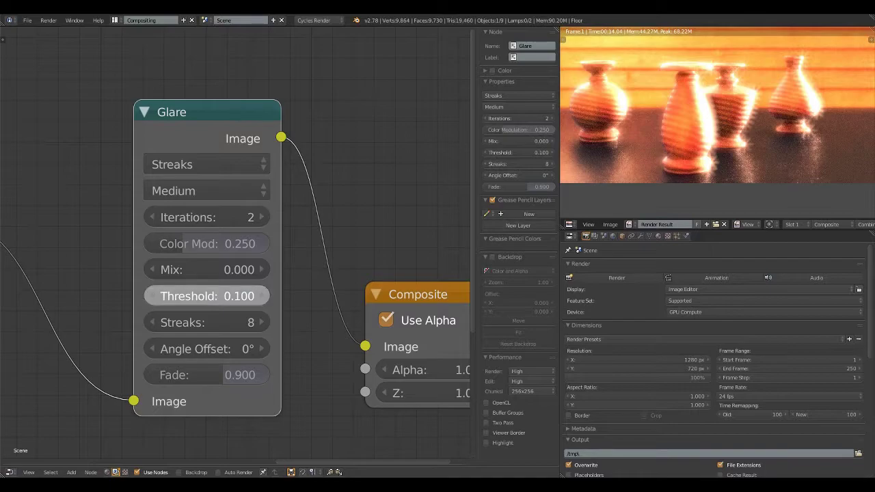
ctrl+scroll(209, 296, up, 1)
ctrl+scroll(209, 296, up, 1)
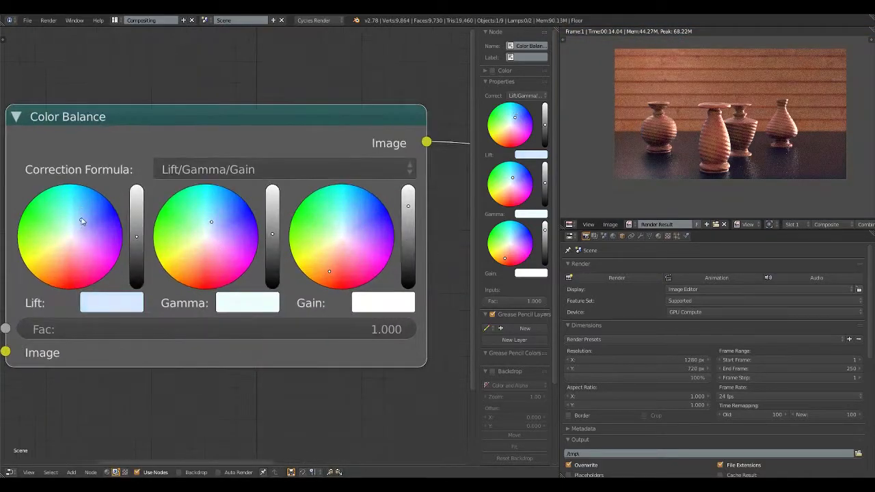
- Add an RGB Curves node and bend the curve upward to brighten the image
scroll(408, 207, down, 3)
click(71, 473)
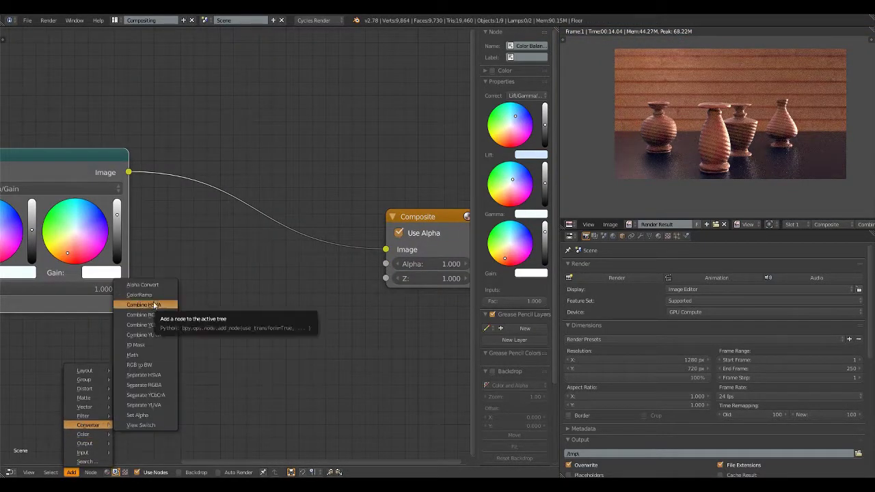
click(147, 390)
drag(306, 213, 298, 203)
- Set the colour-management display device to sRGB
scroll(711, 342, down, 5)
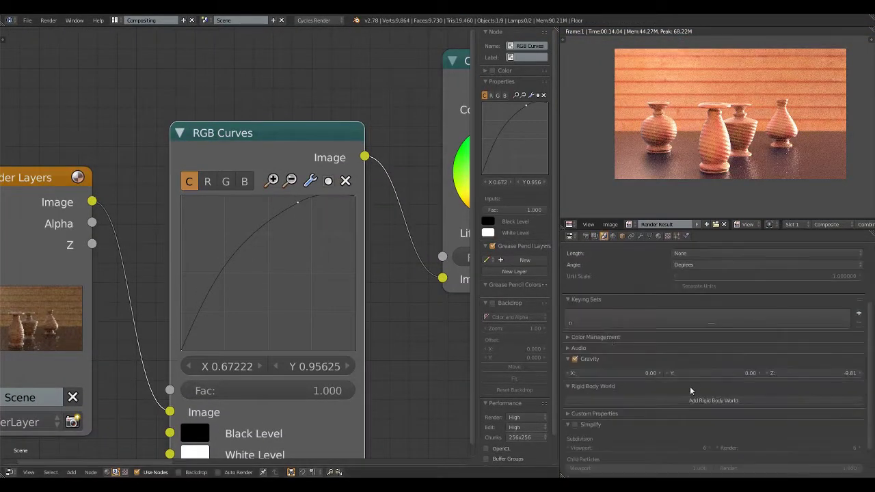
click(692, 360)
click(692, 320)
- Add a Lens Distortion node with Distort and Dispersion both set to 0.010
scroll(272, 348, down, 3)
key(space)
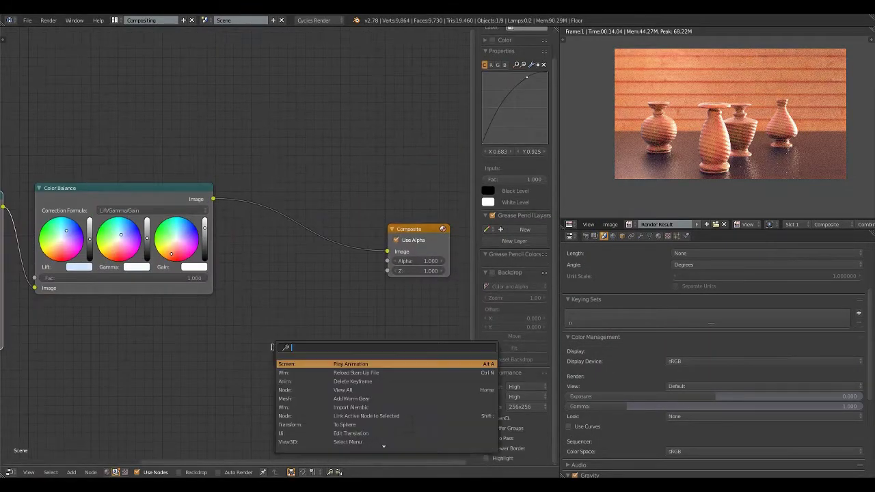
click(88, 463)
text(le)
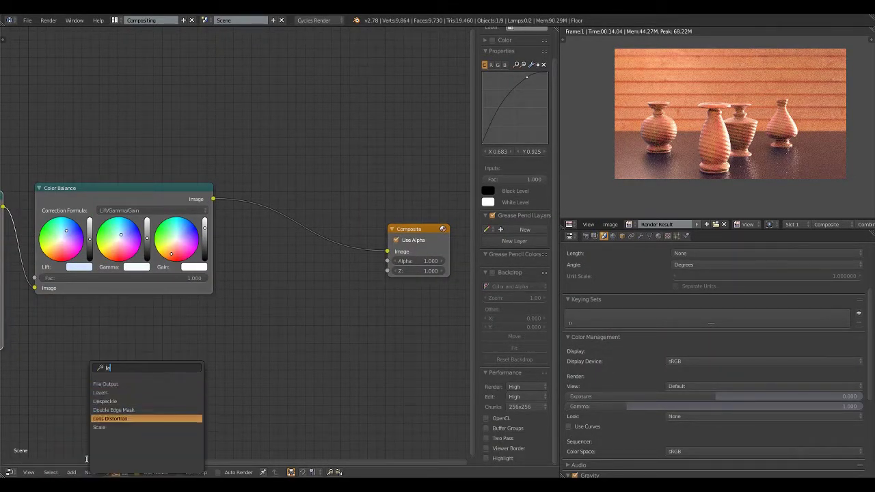
key(Return)
scroll(322, 225, up, 2)
scroll(606, 116, up, 4)
scroll(607, 116, up, 2)
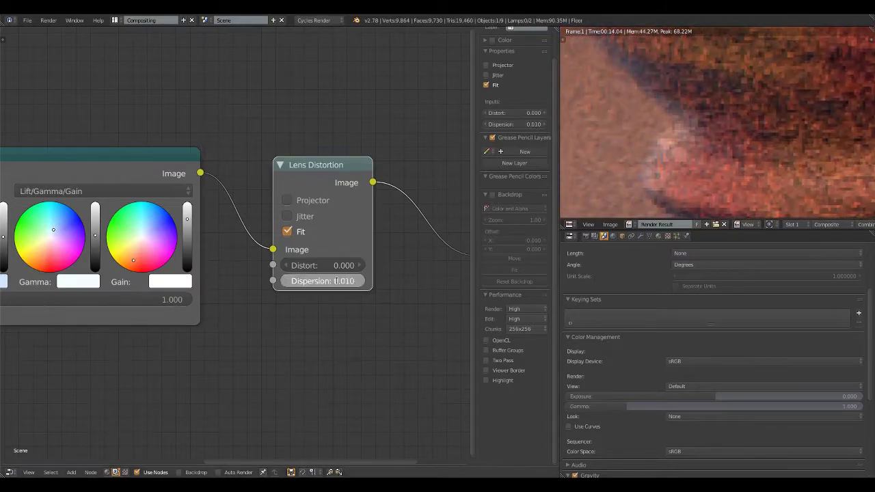
click(337, 280)
text(0.02)
click(285, 281)
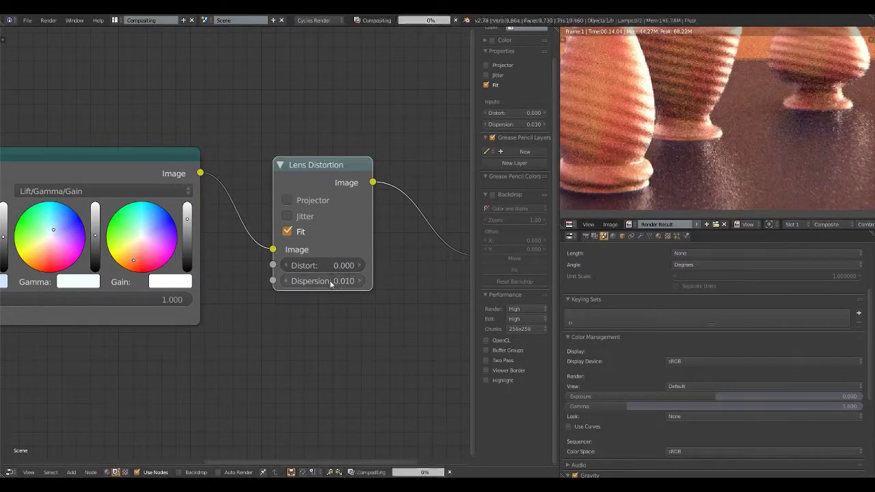
click(359, 265)
middle_drag(383, 304, 198, 316)
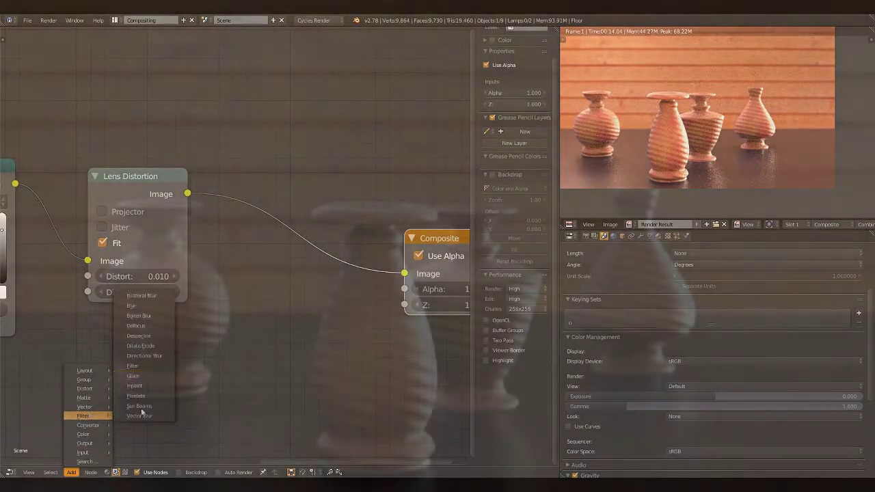